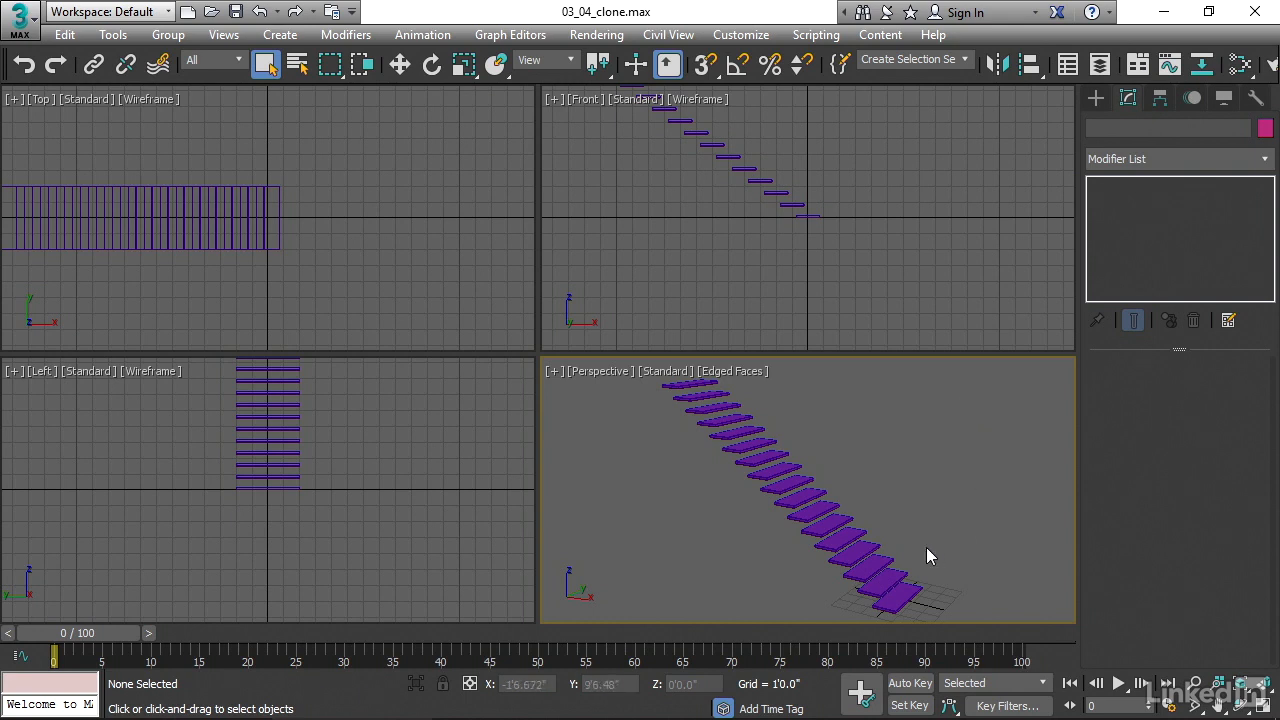
Step: Try stretching a middle stair step to a length of about 10 ft 11.5 in and set its length back to 4 ft
click(820, 511)
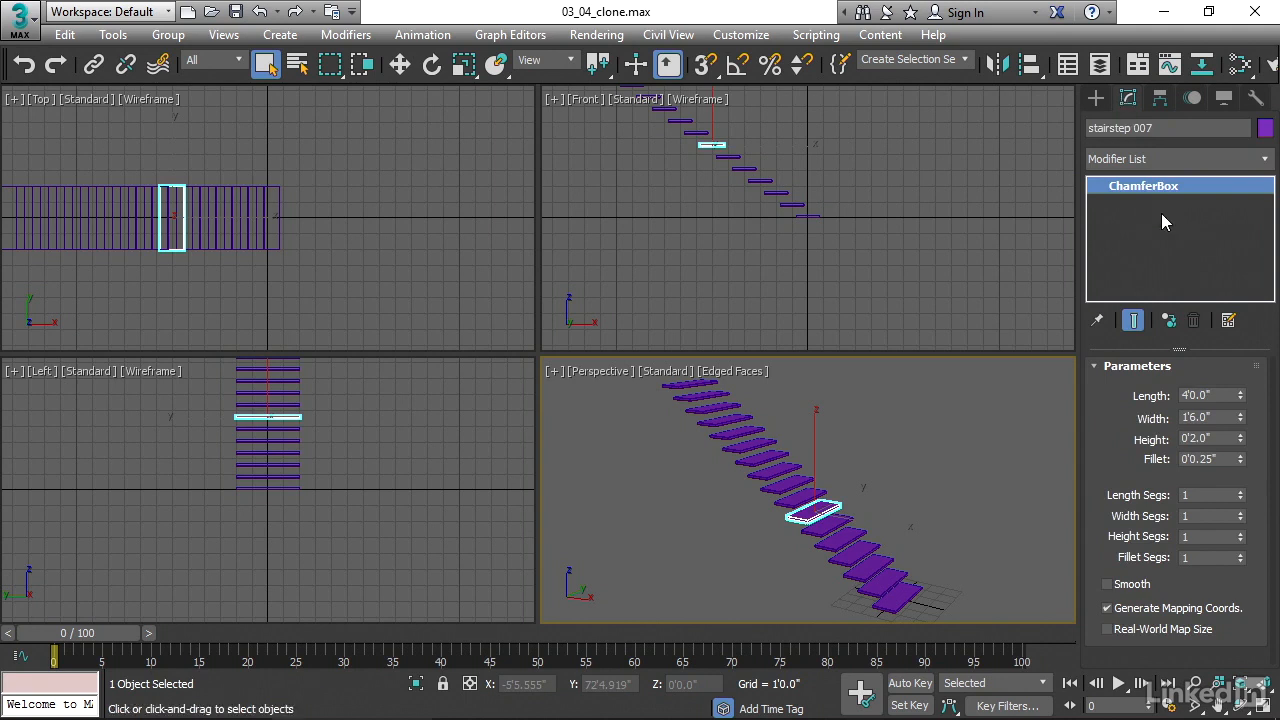
drag(1241, 396, 1221, 218)
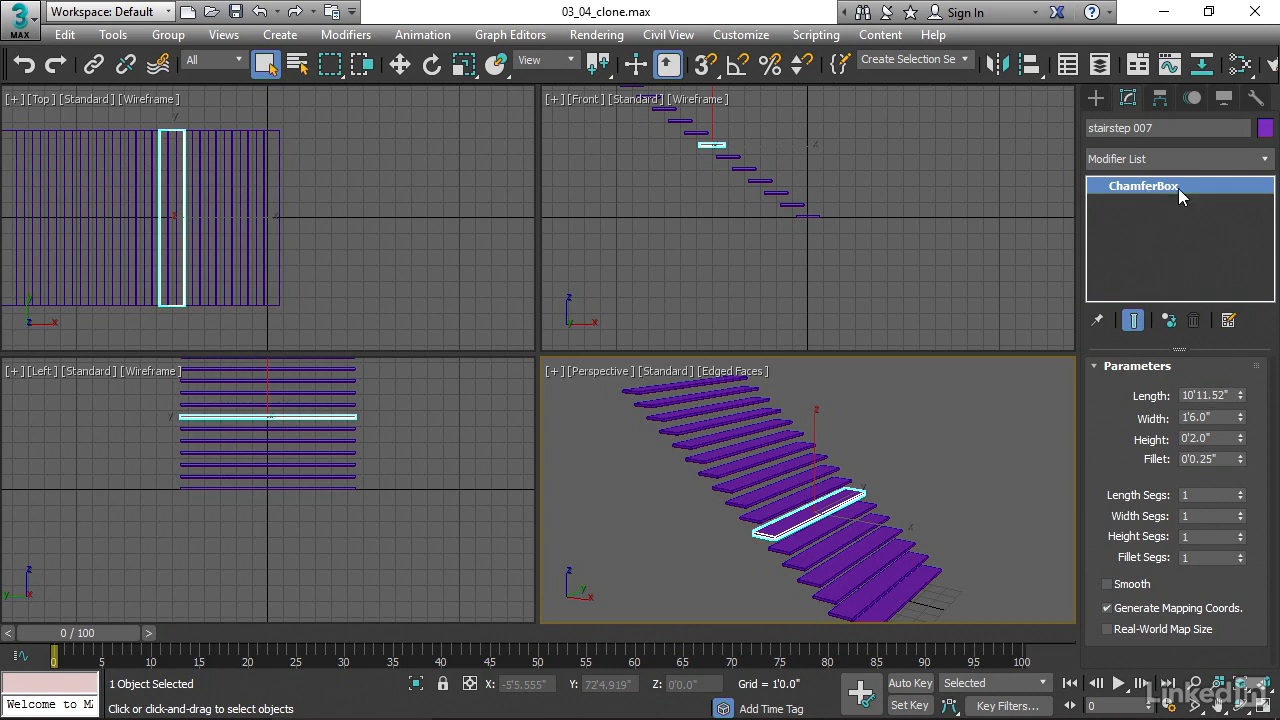
double_click(1230, 396)
text(4')
key(Return)
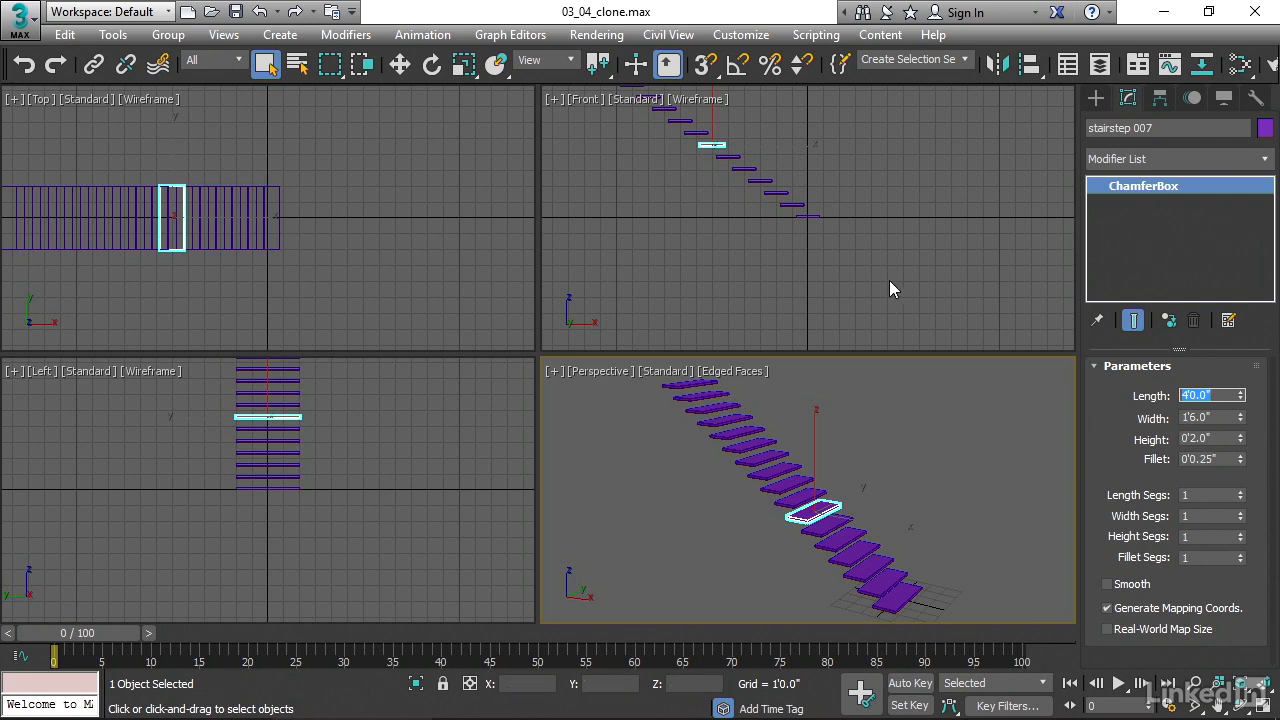
Step: Create a box in the Top view along the lower staircase edge, about 9 in long, 3 ft 2 in wide and 6 ft 6 in high
click(1097, 97)
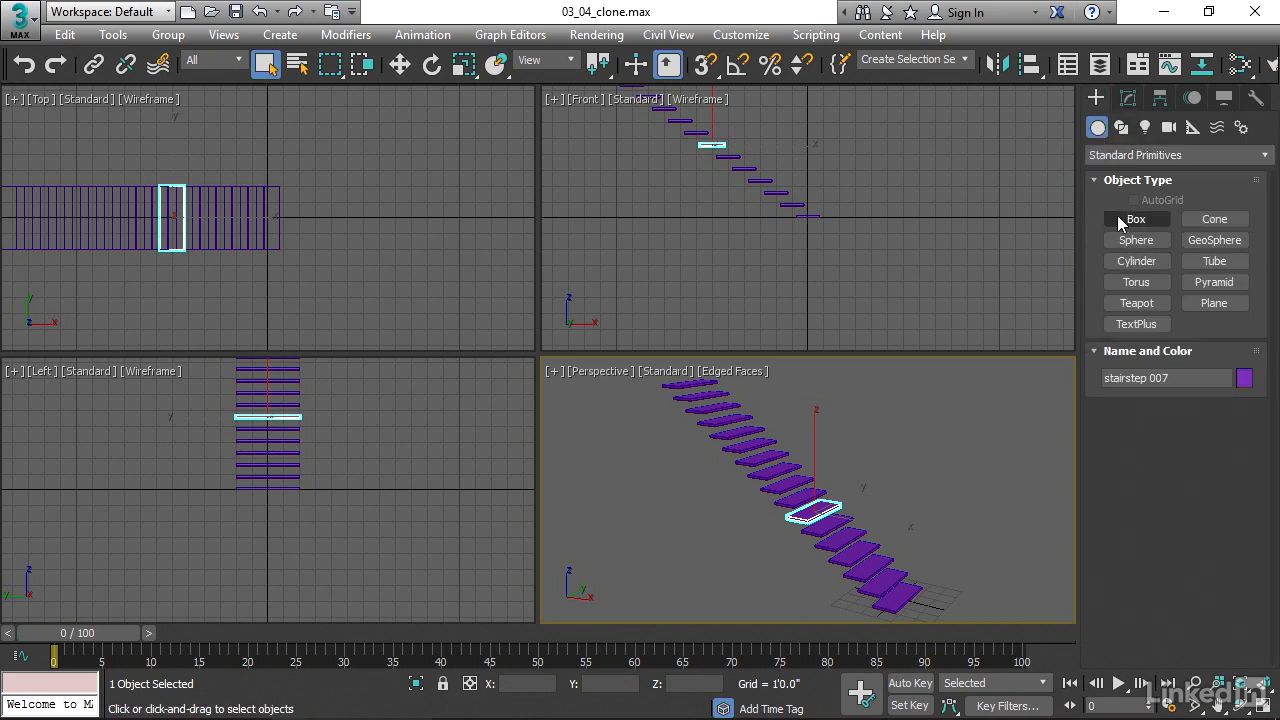
click(1122, 220)
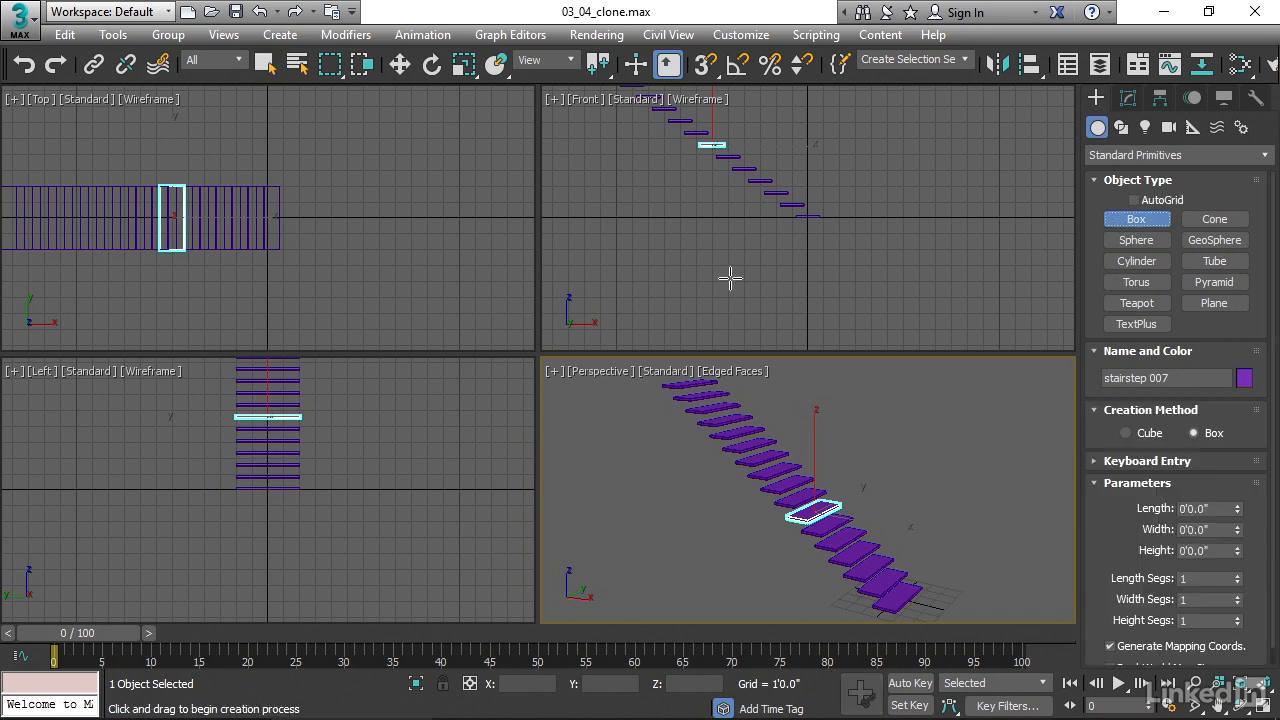
drag(234, 252, 288, 264)
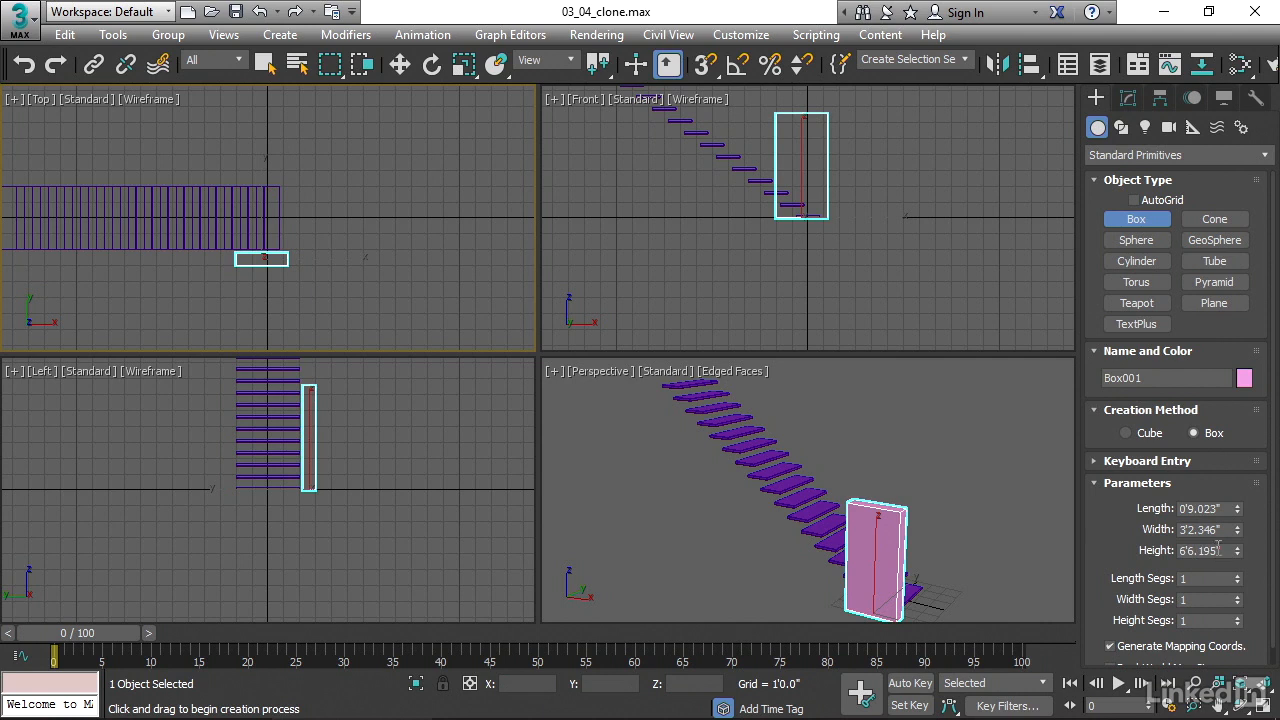
Step: Set the new box's length to 4 in, width to 18 in and height to 23 ft 6 in
click(1128, 98)
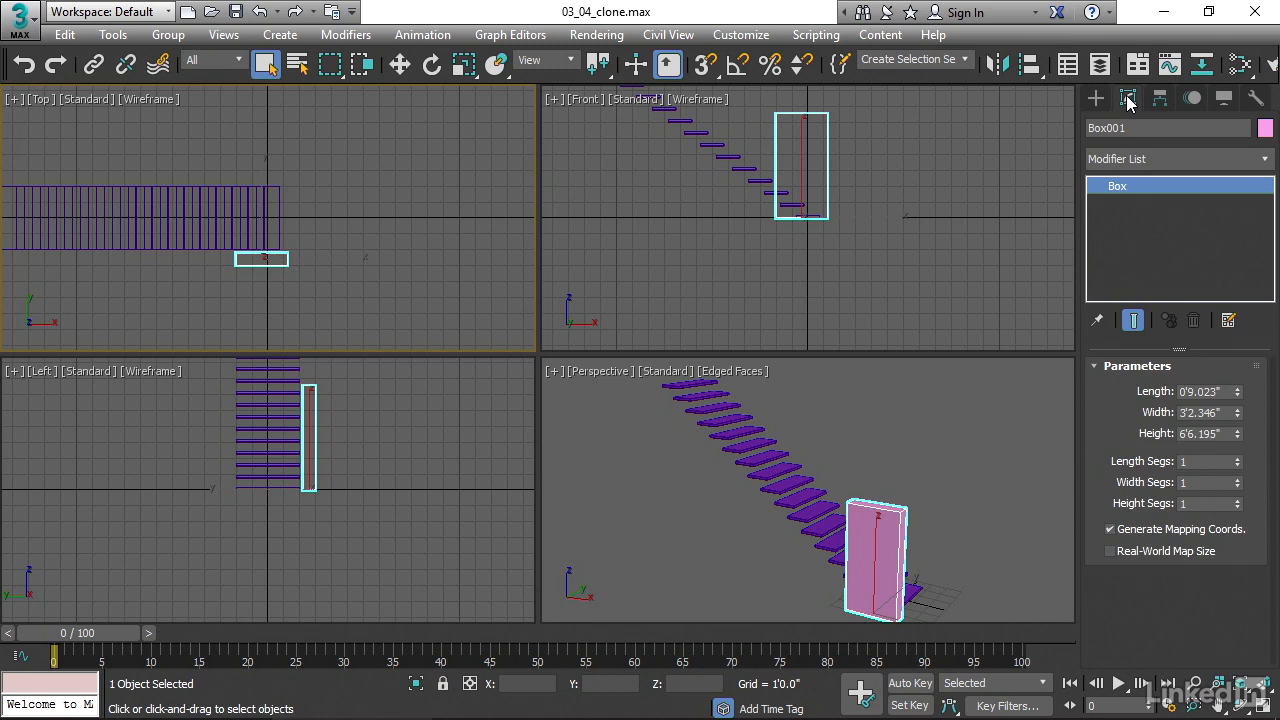
click(1230, 391)
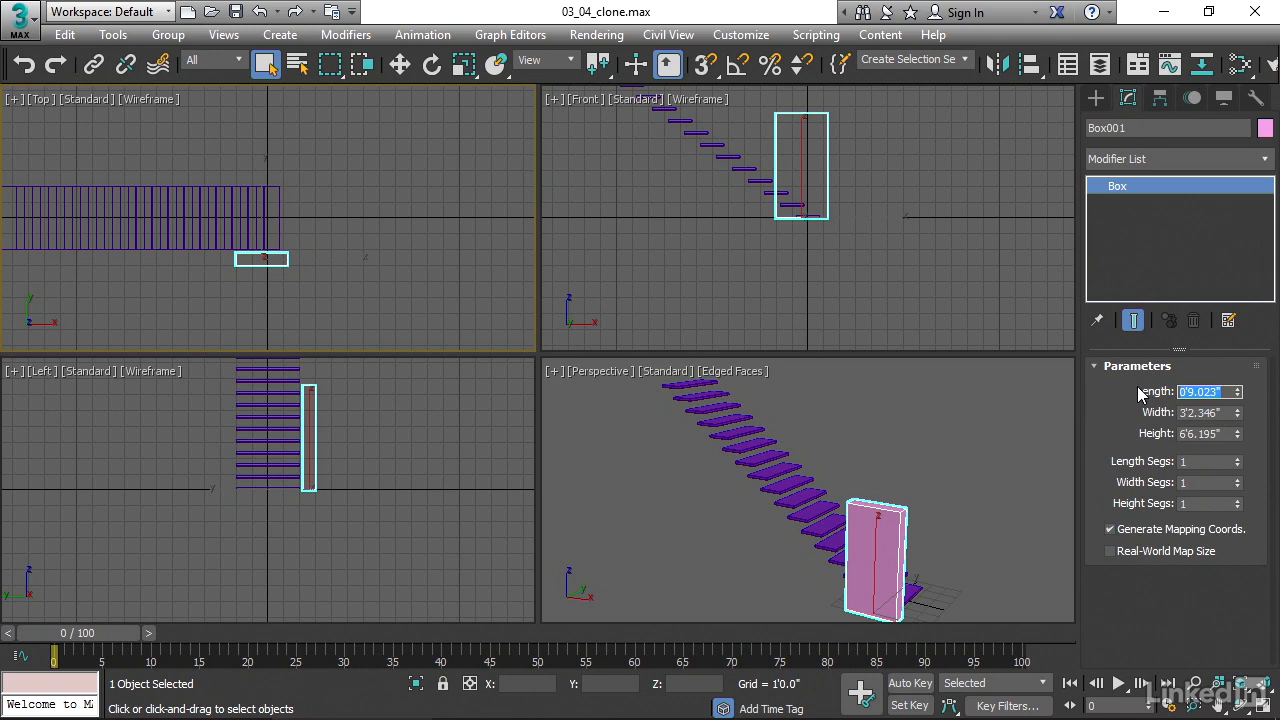
text(4)
key(Tab)
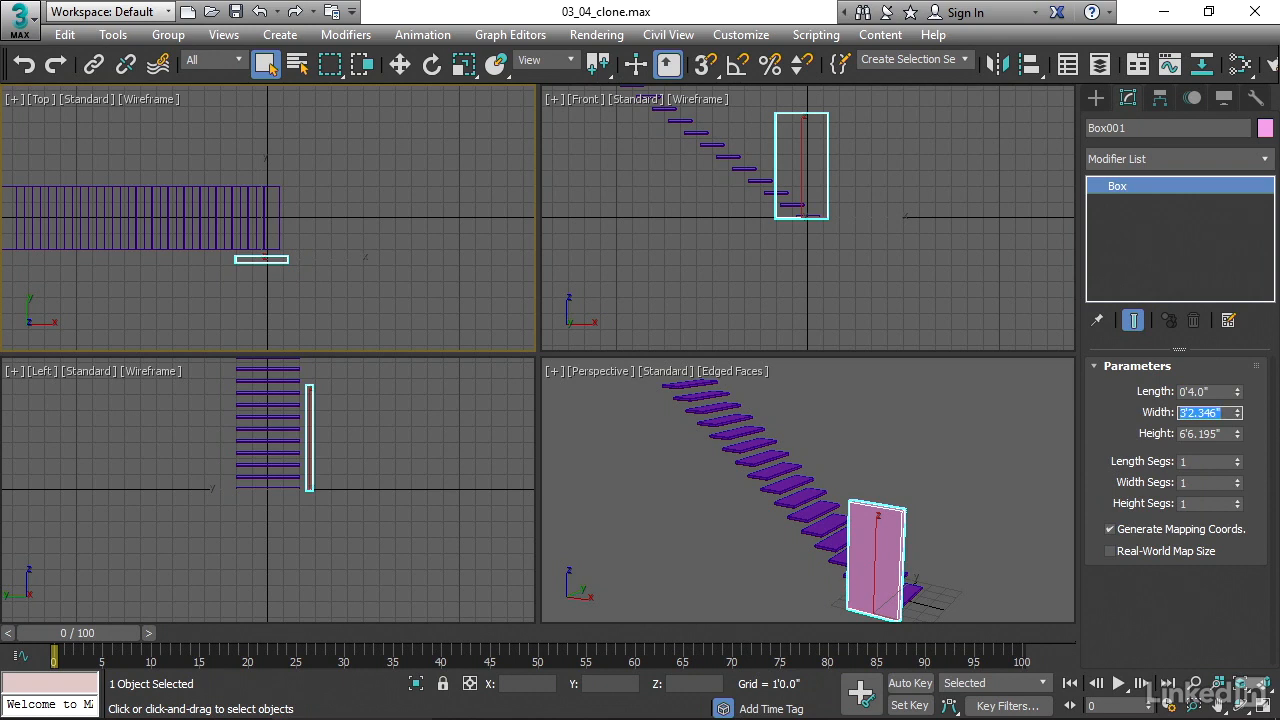
text(18)
key(Tab)
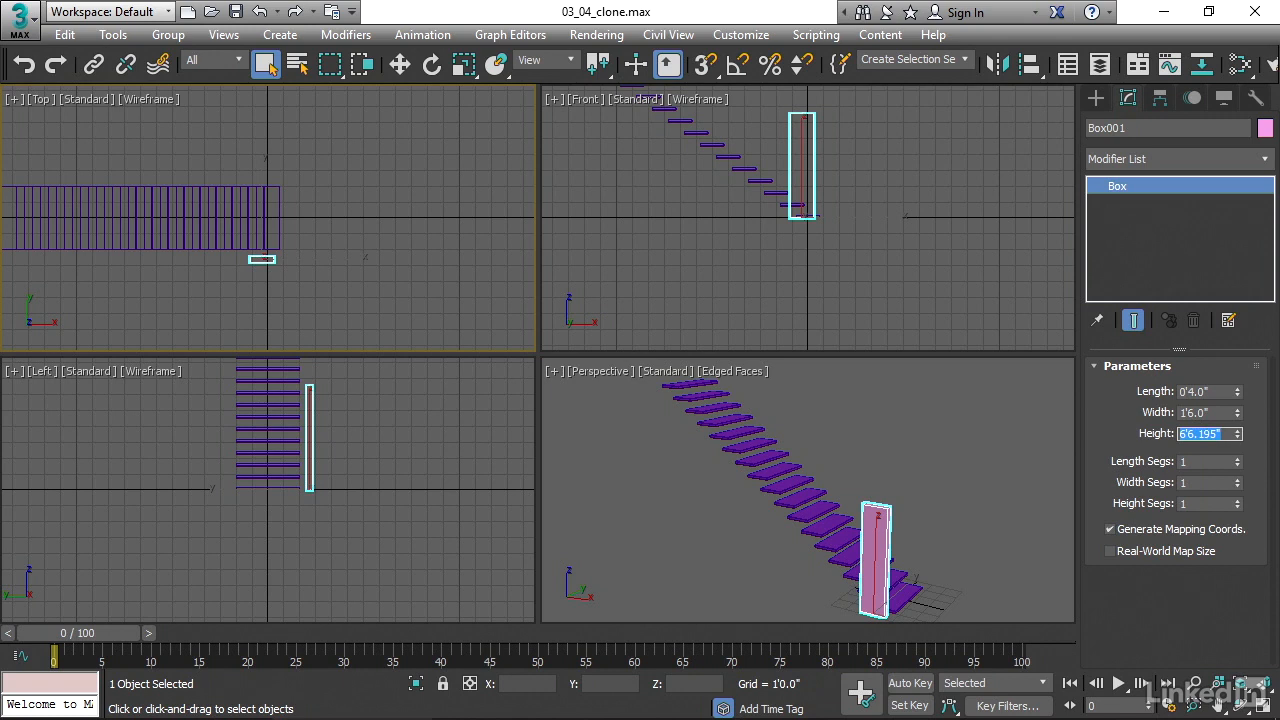
text(23'6")
key(Return)
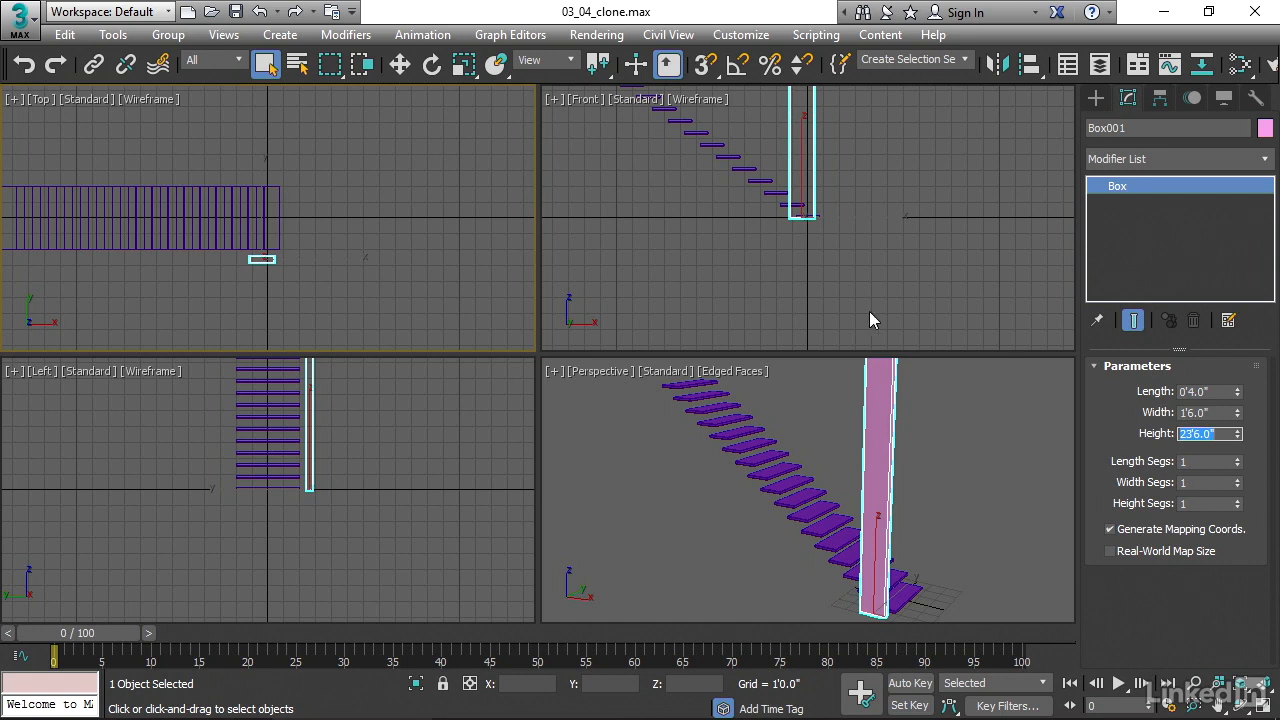
Step: Rotate the tall box about -52.3 degrees in the Front view so it follows the slope of the stairs
click(431, 64)
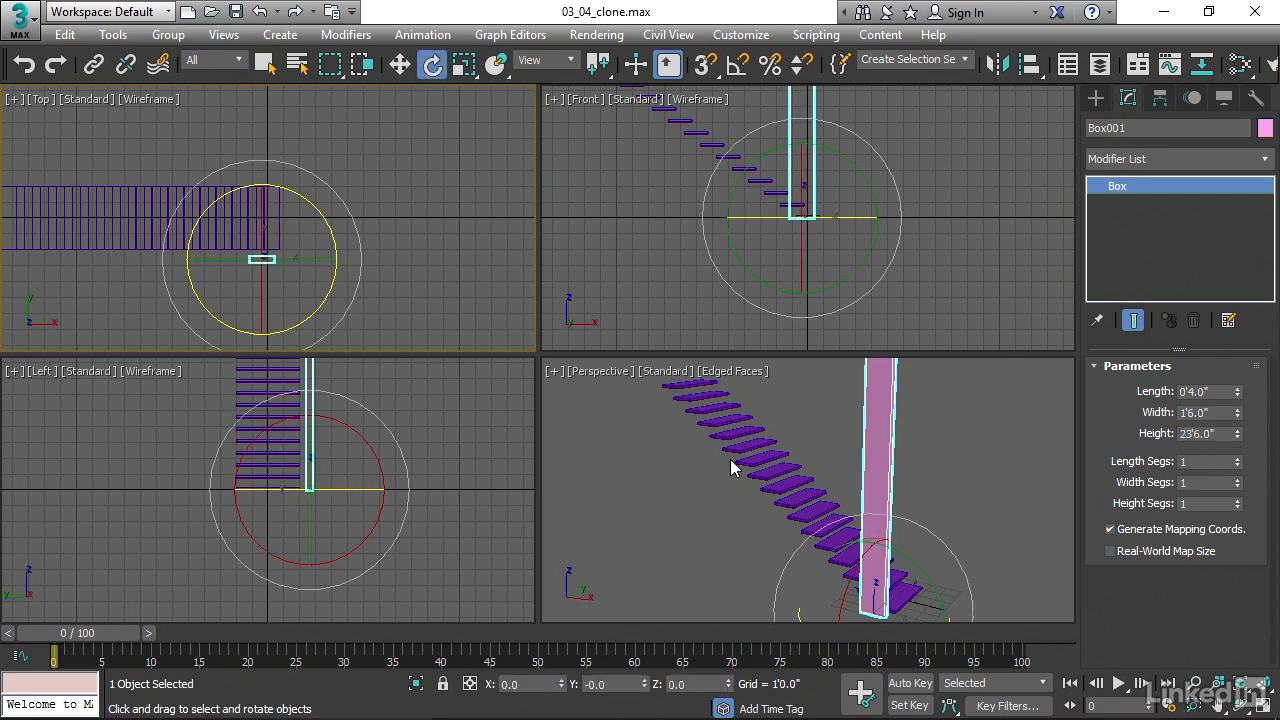
middle_drag(650, 243, 731, 307)
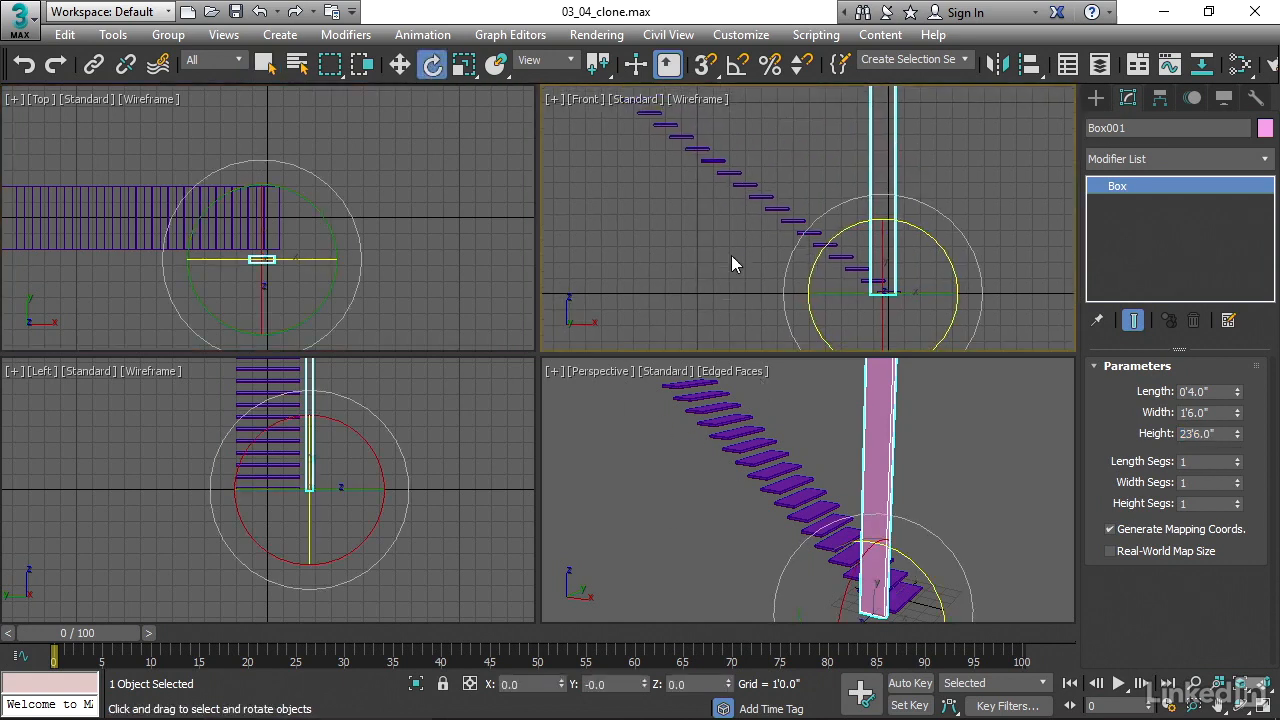
scroll(731, 305, down, 2)
drag(906, 249, 845, 165)
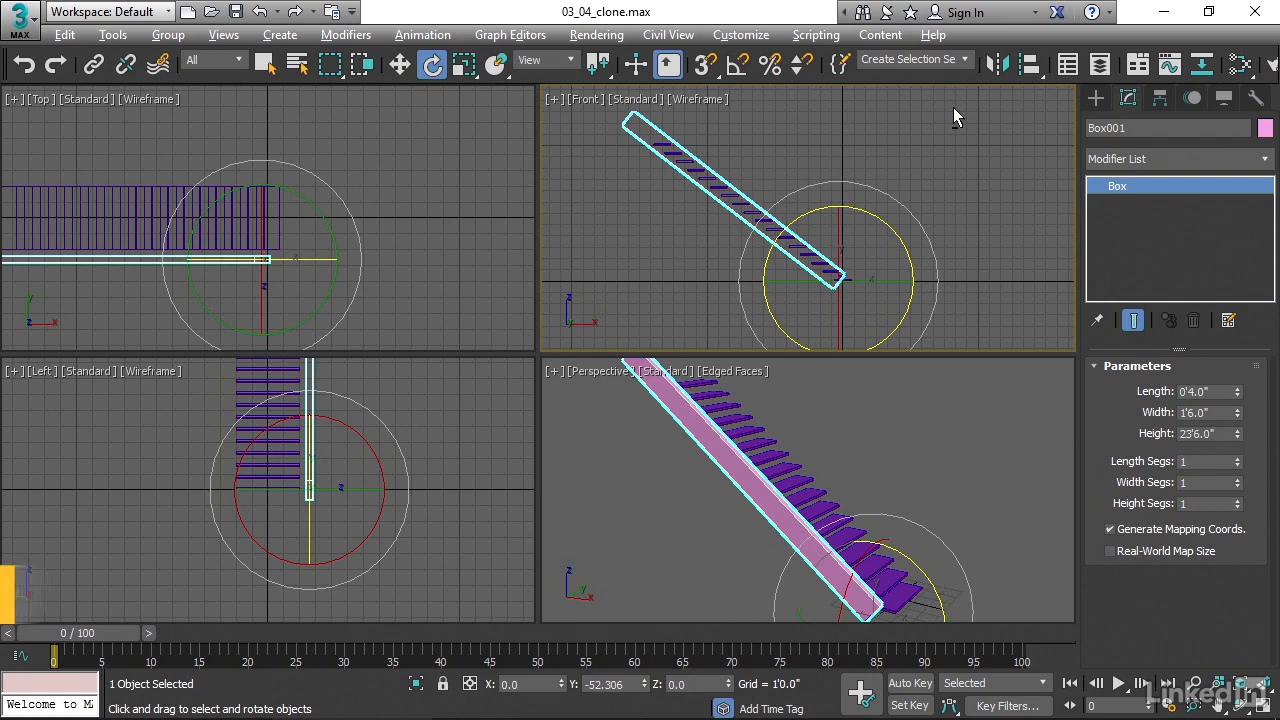
Step: Move the tilted board in the enlarged Front view so the stair steps lie within its outline
key(alt+w)
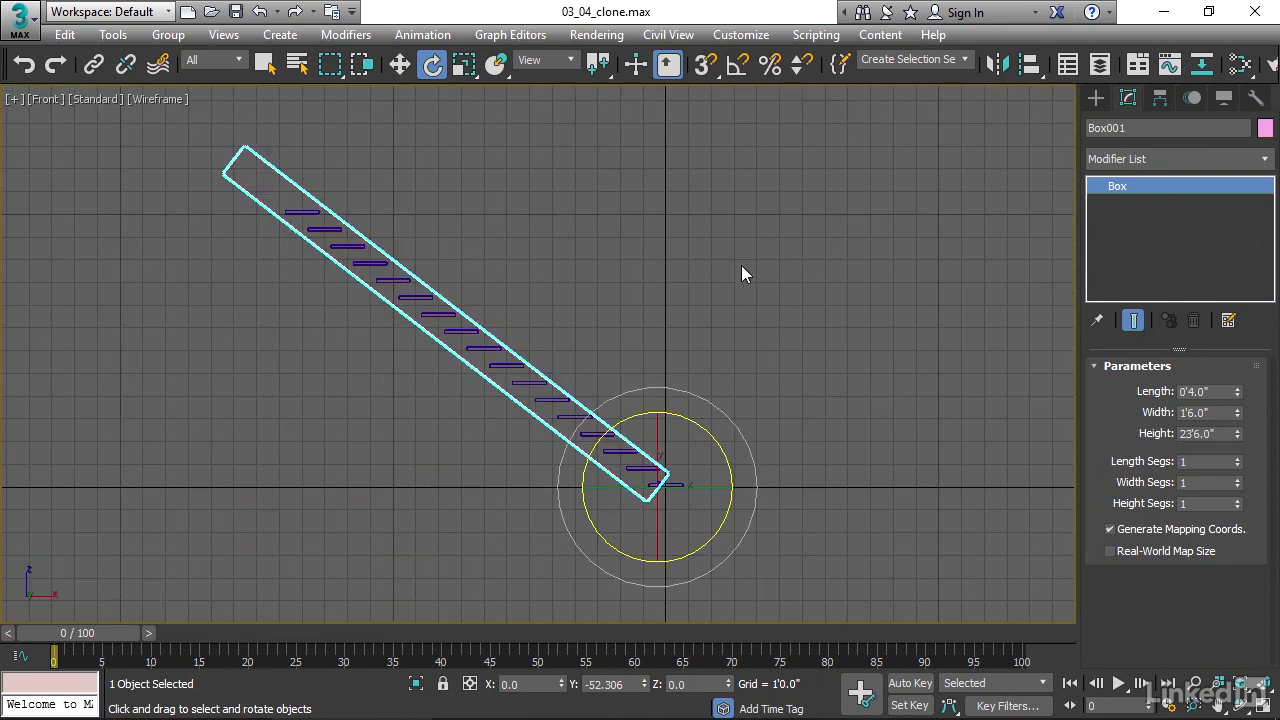
key(w)
drag(692, 455, 735, 484)
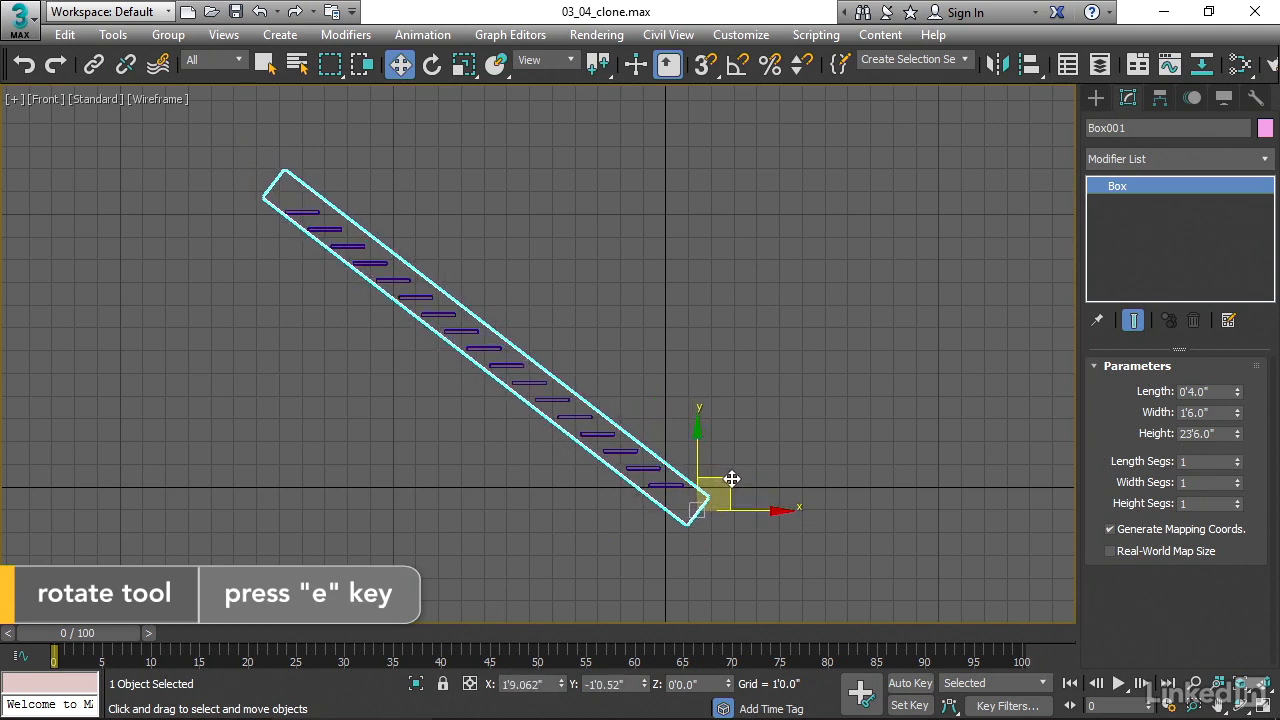
scroll(757, 471, up, 5)
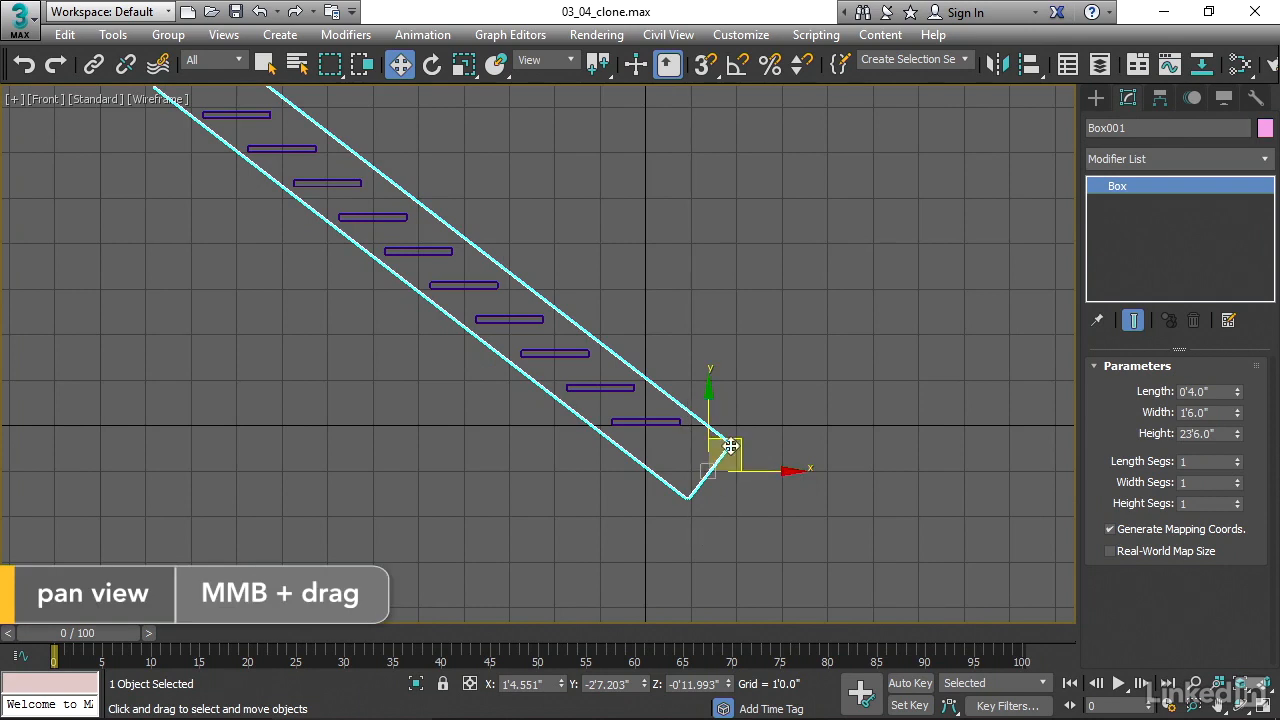
mouse_move(738, 437)
mouse_down()
mouse_move(722, 430)
mouse_move(733, 432)
mouse_up()
Step: Fine-tune the board's tilt to about -53.4 degrees and nudge it horizontally so the stair steps are evenly enclosed
scroll(736, 408, down, 3)
middle_drag(736, 408, 838, 417)
click(432, 64)
drag(854, 526, 868, 514)
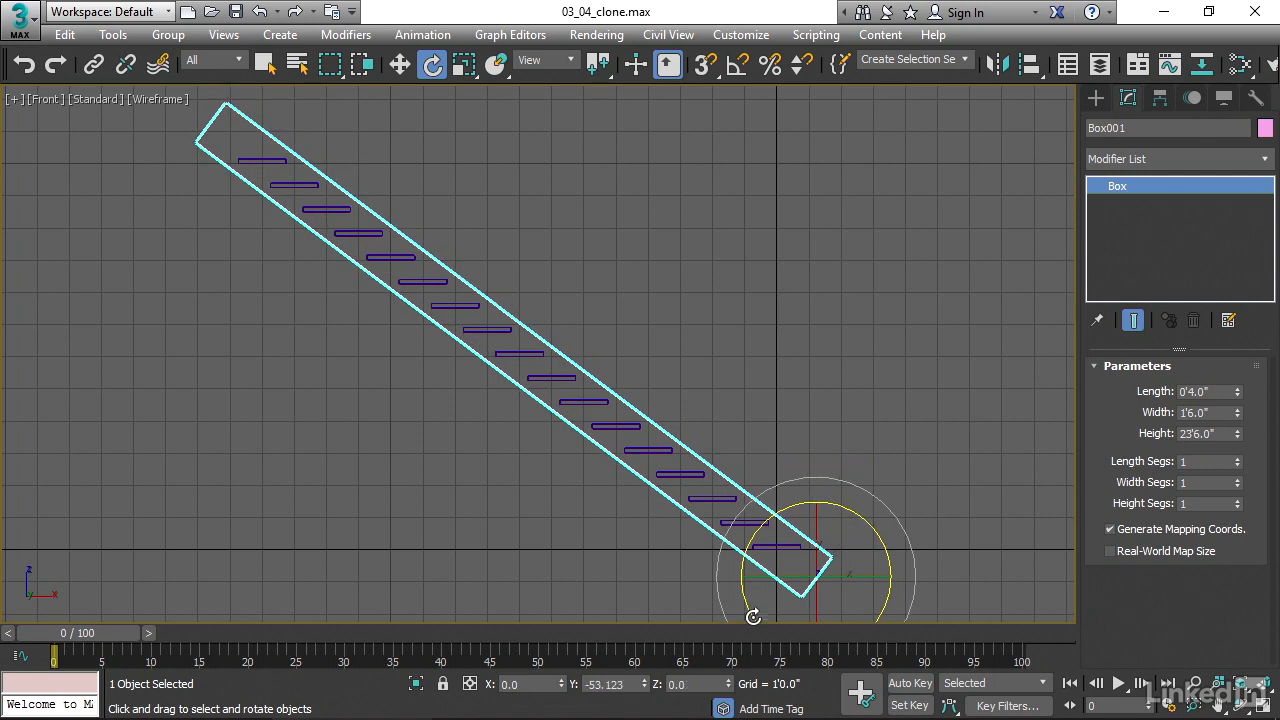
click(645, 684)
click(643, 690)
click(643, 690)
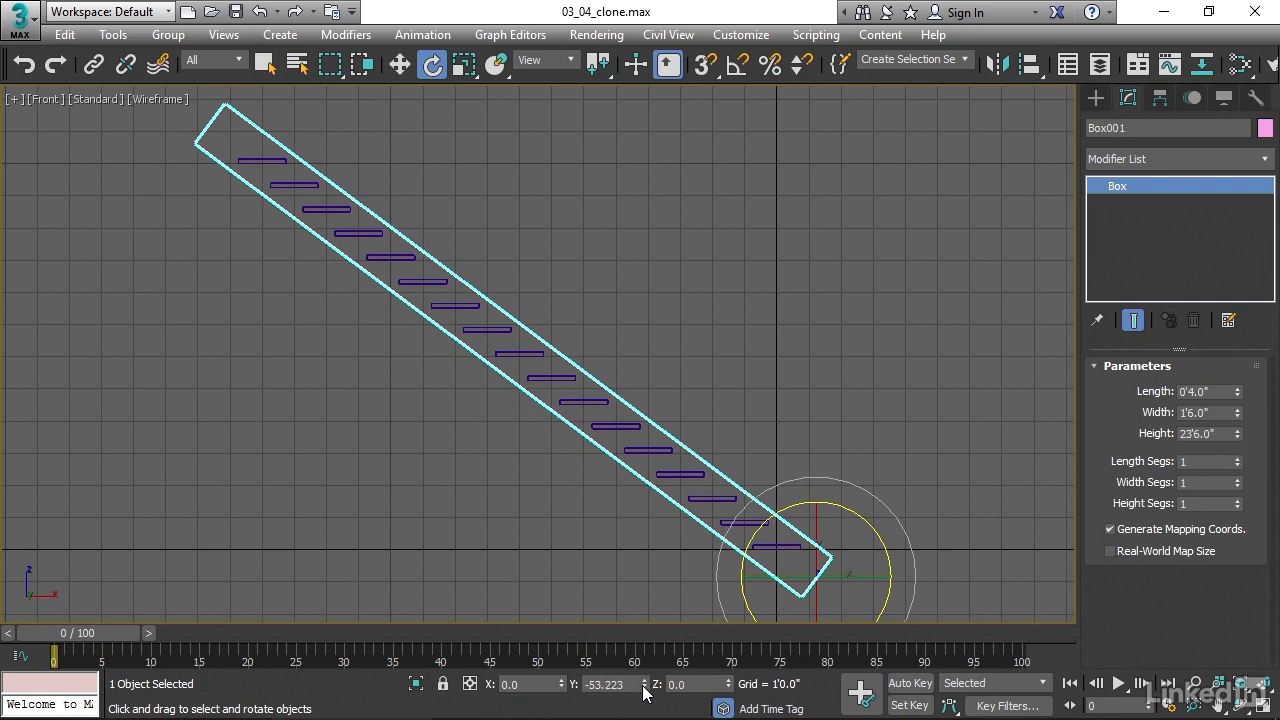
click(643, 690)
click(644, 691)
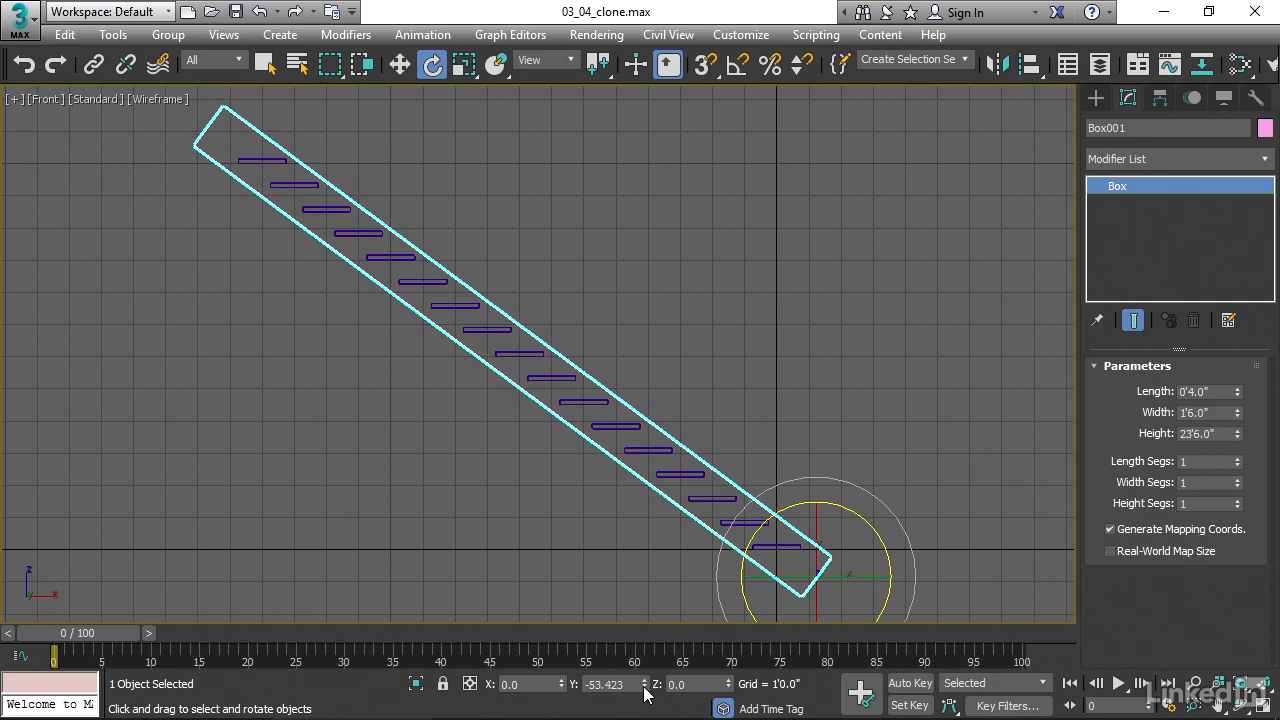
click(399, 65)
drag(851, 542, 856, 542)
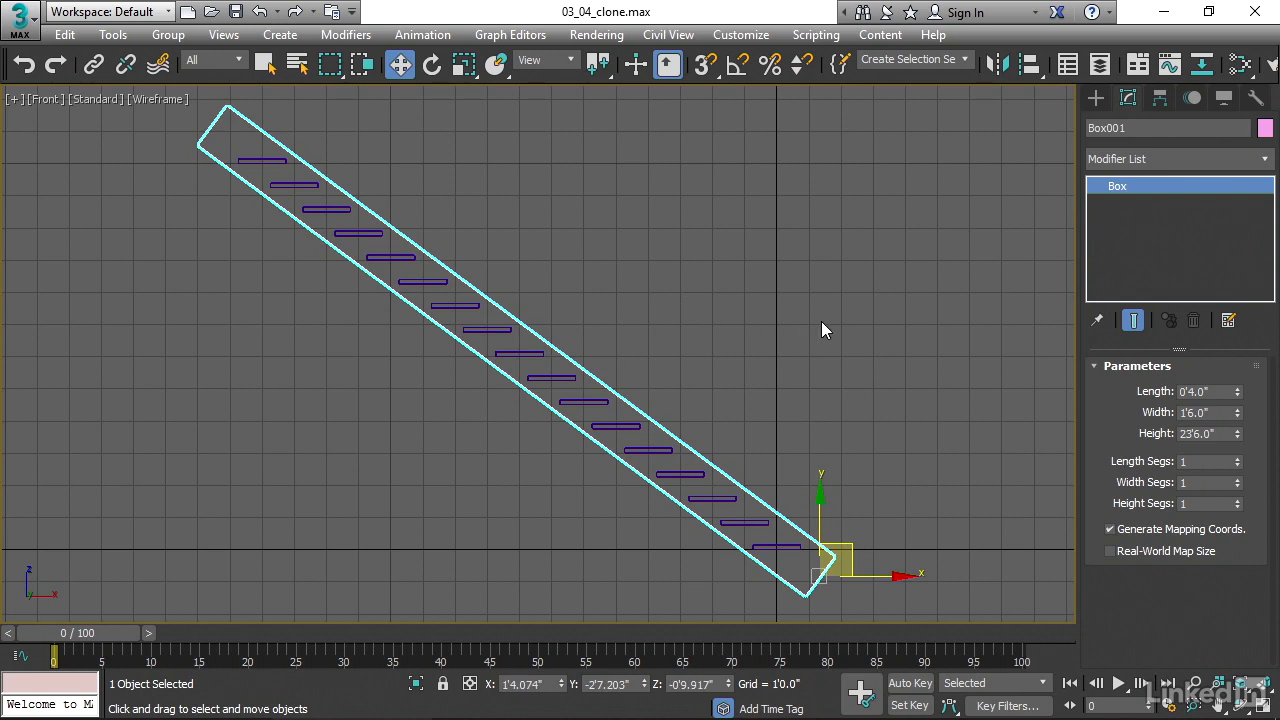
Step: Move the board toward the lower edge of the stairs in the Top view and set its Y position to -2 ft 2 in
key(alt+w)
mouse_move(395, 278)
middle_down()
mouse_move(372, 284)
mouse_move(387, 298)
middle_up()
scroll(387, 298, up, 2)
drag(363, 206, 361, 206)
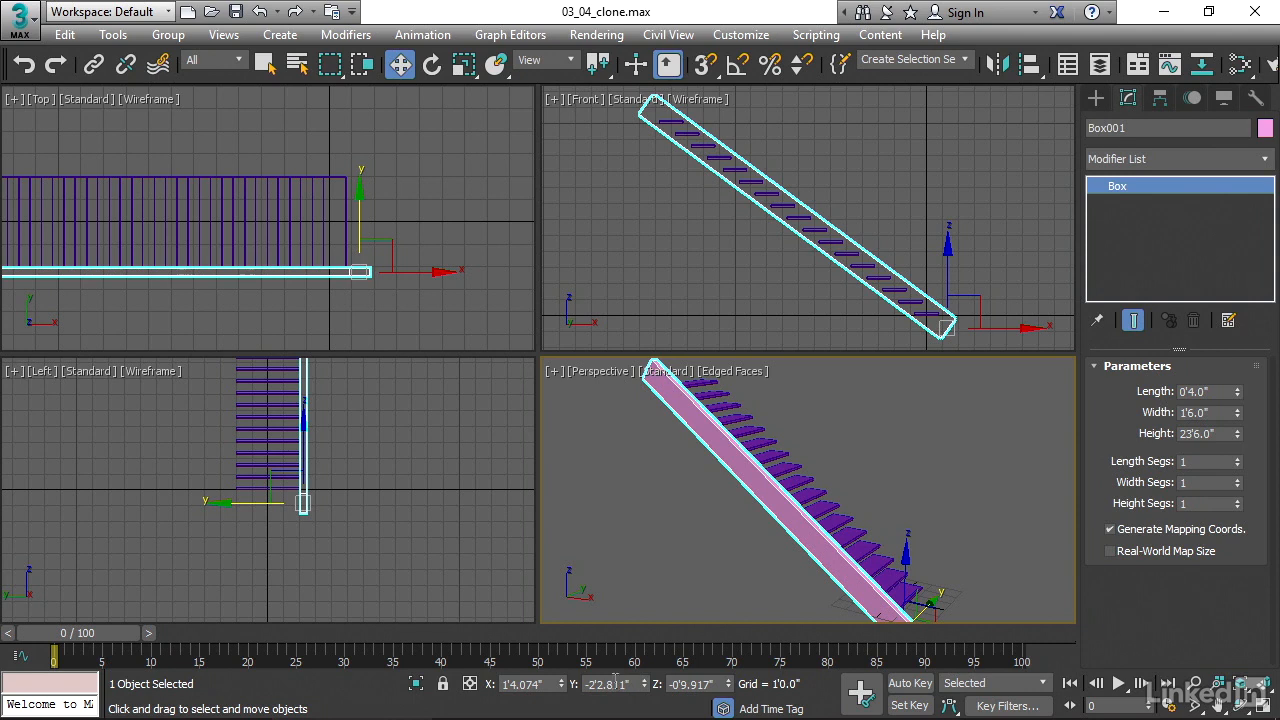
double_click(602, 683)
drag(602, 683, 625, 685)
text(2)
key(Return)
middle_drag(308, 317, 419, 284)
alt+middle_drag(929, 479, 959, 471)
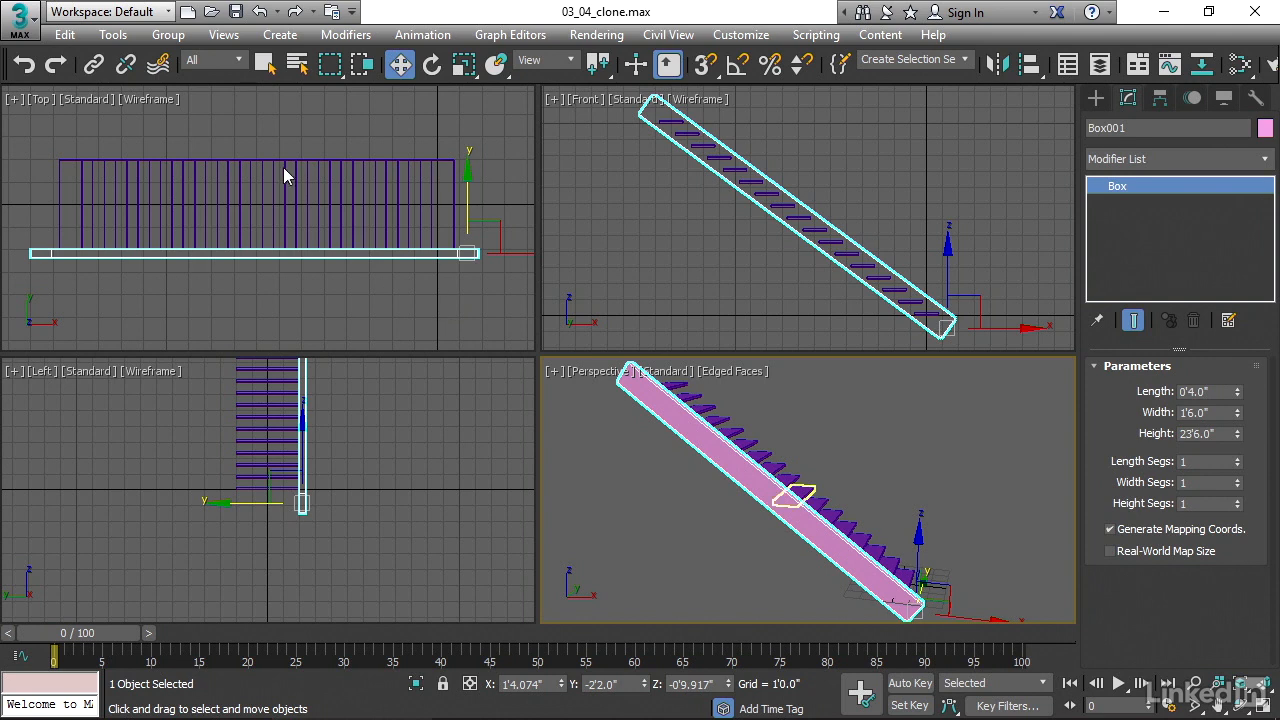
click(64, 34)
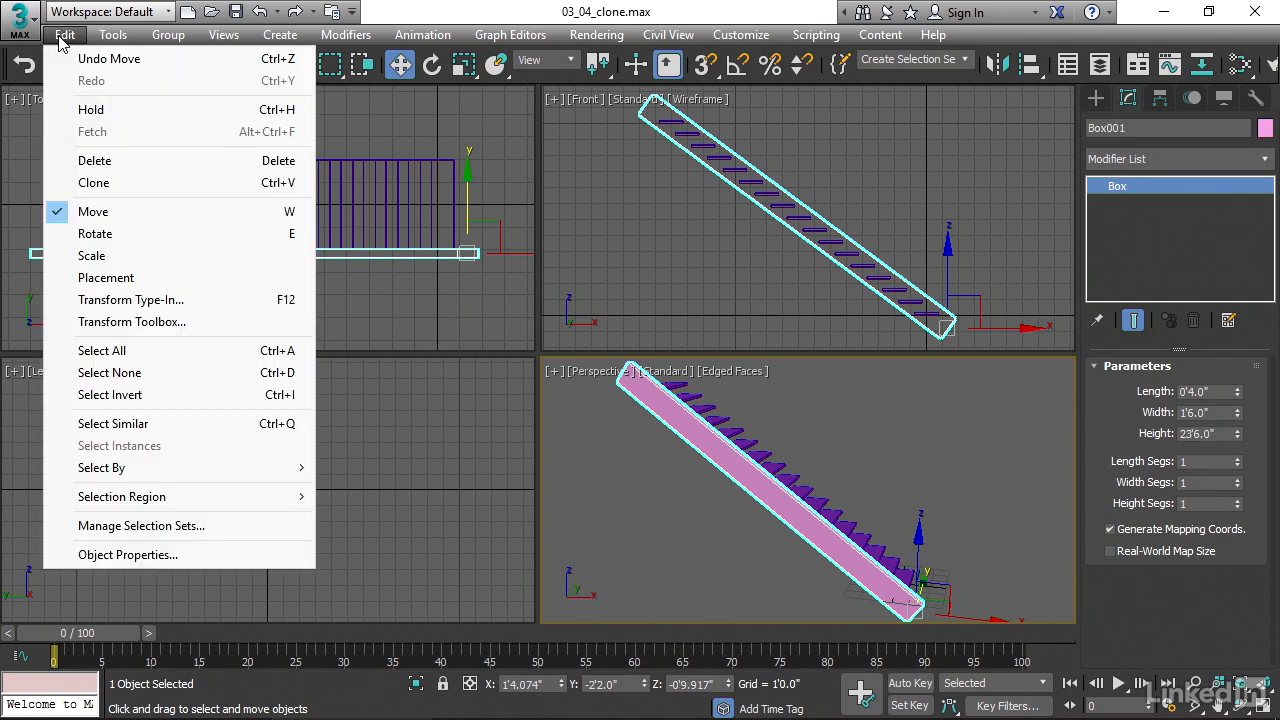
click(121, 181)
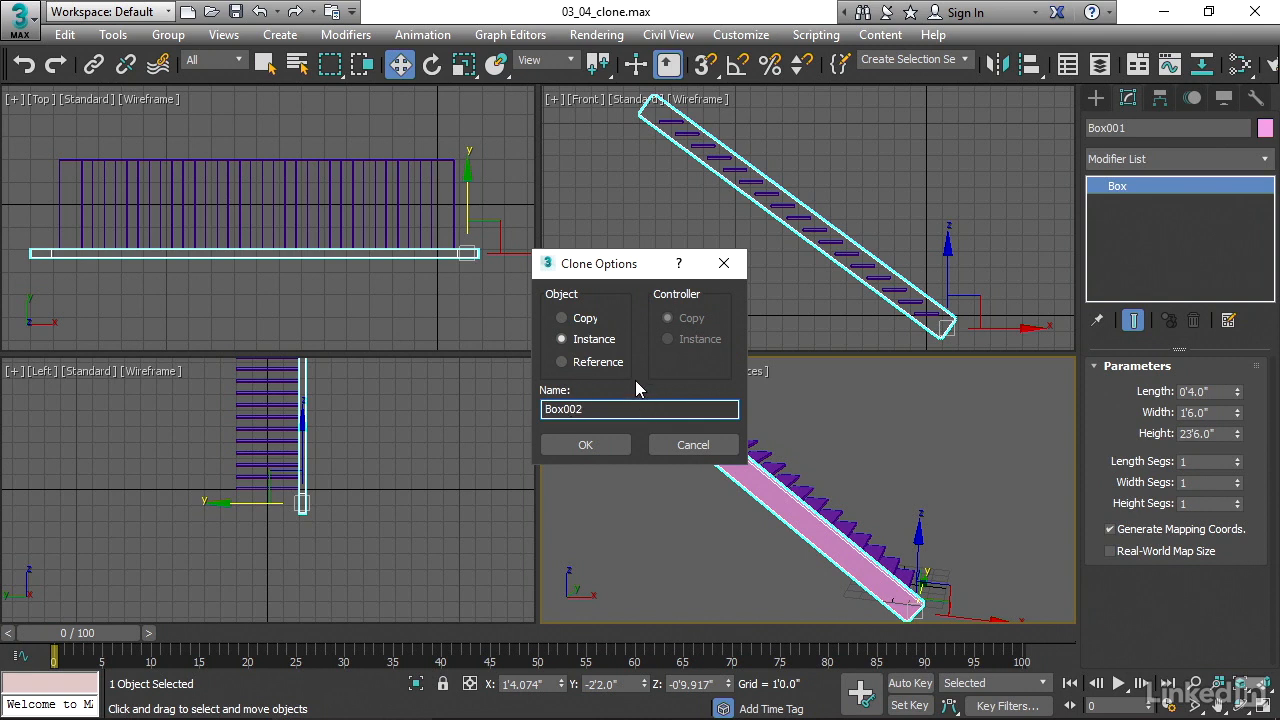
click(661, 446)
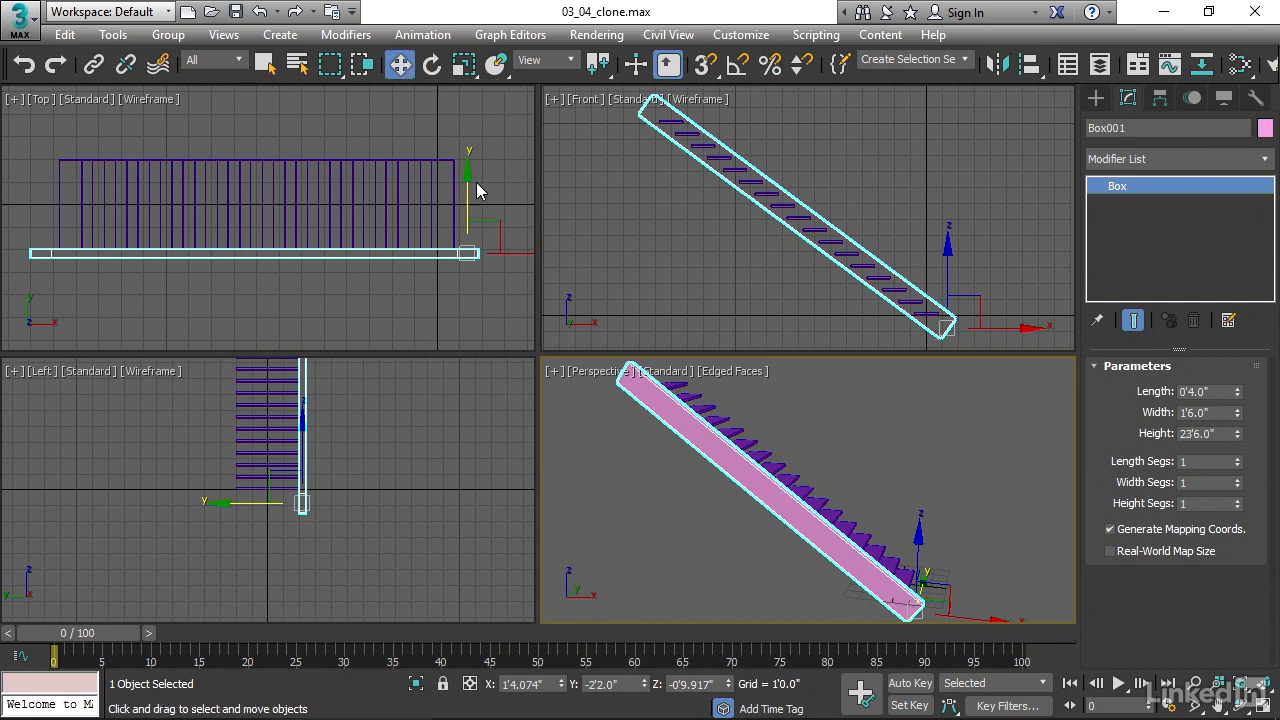
Step: Clone the board once as an instance, moved along Y to the opposite side of the stairs
shift+drag(467, 181, 476, 80)
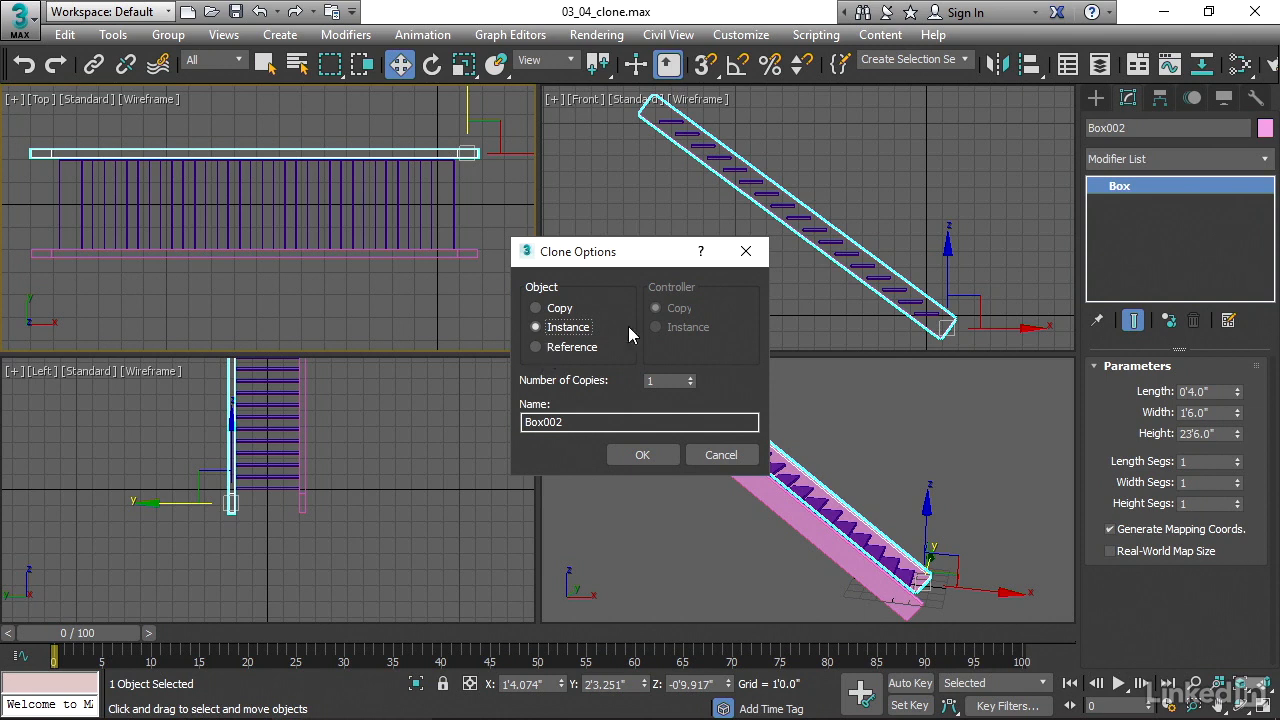
click(645, 456)
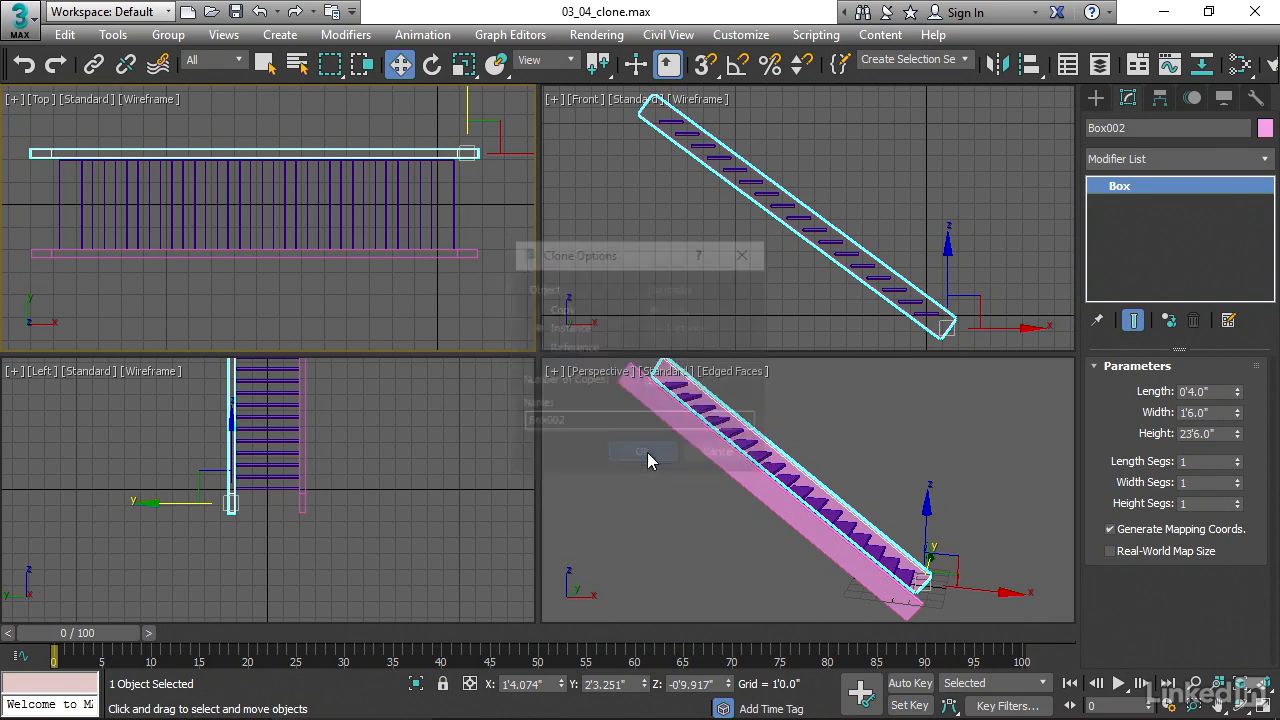
alt+middle_drag(949, 480, 904, 493)
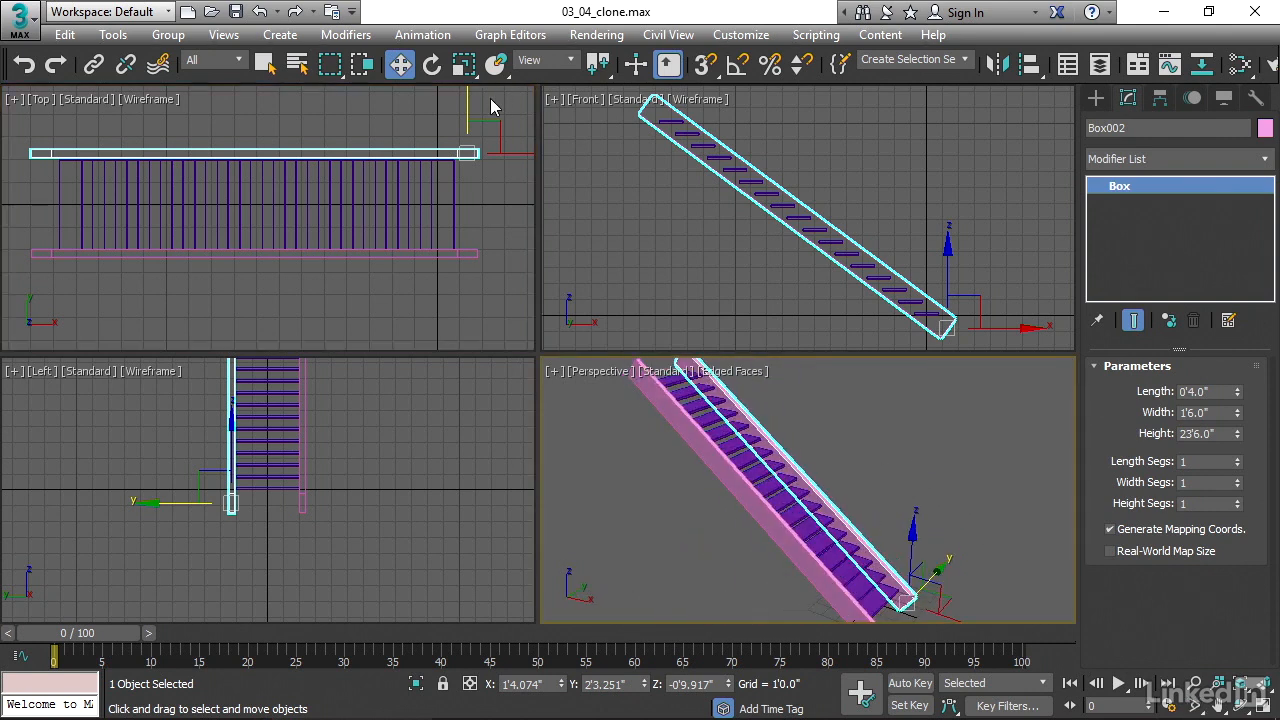
Step: Set the cloned board's Y position to 2 ft 2 in so it sits flush against the stair steps
click(401, 65)
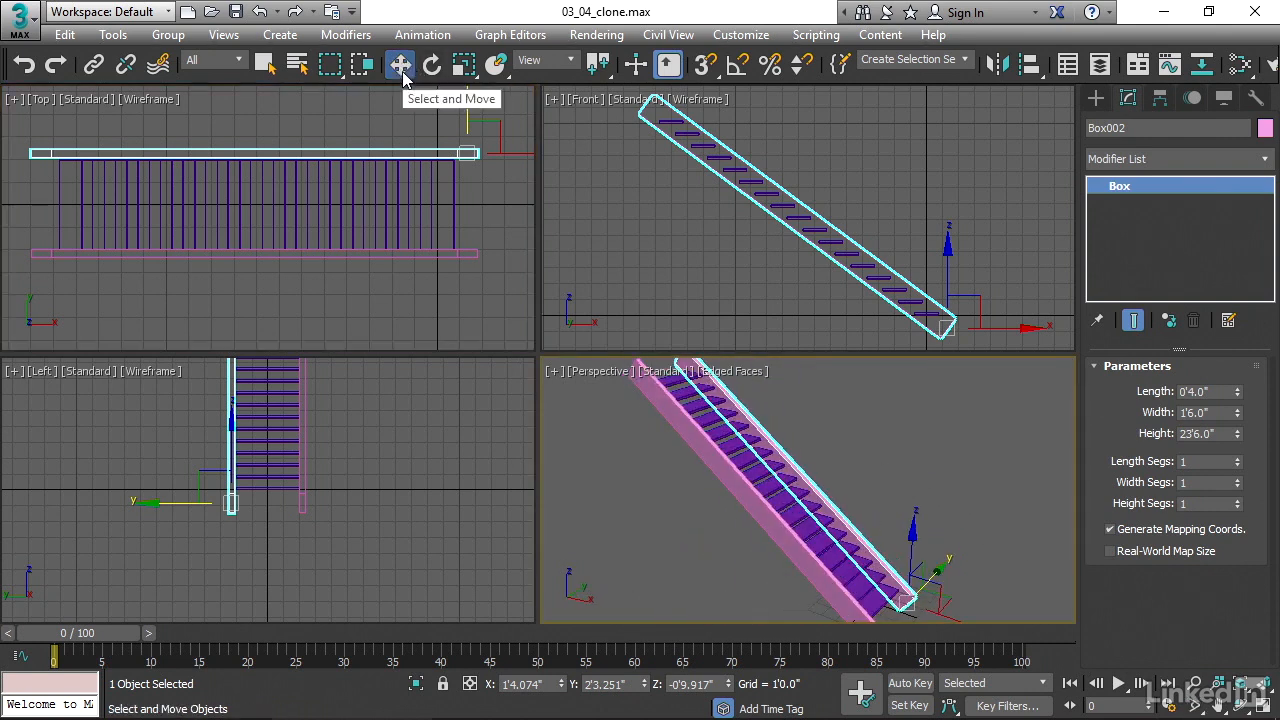
drag(593, 684, 625, 686)
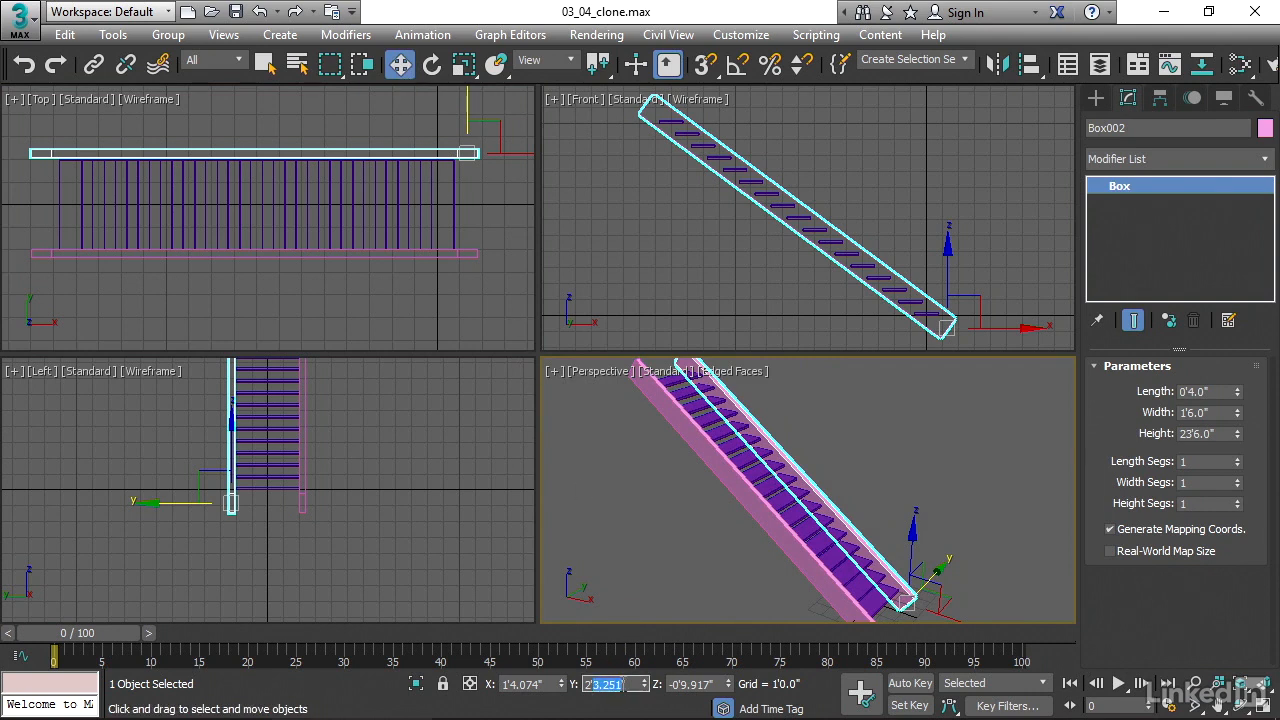
text(2)
key(Return)
middle_drag(366, 178, 300, 198)
scroll(330, 200, up, 5)
scroll(893, 452, down, 1)
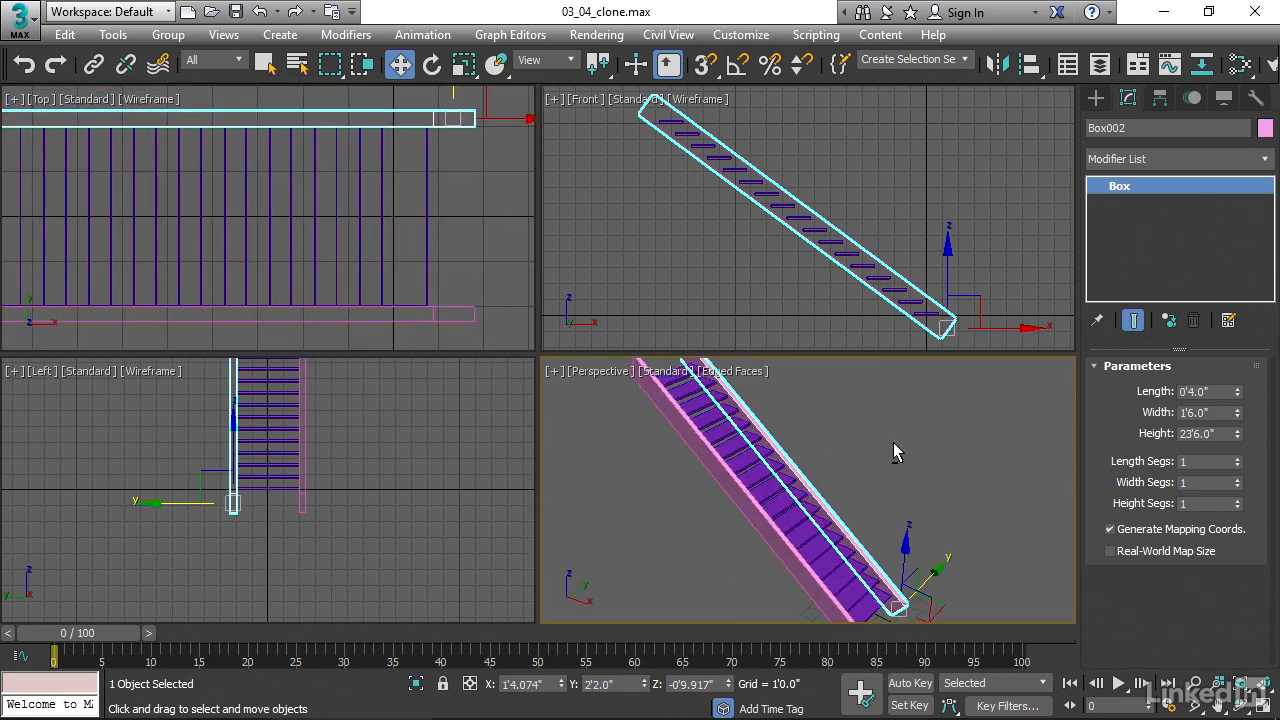
alt+middle_drag(897, 432, 928, 443)
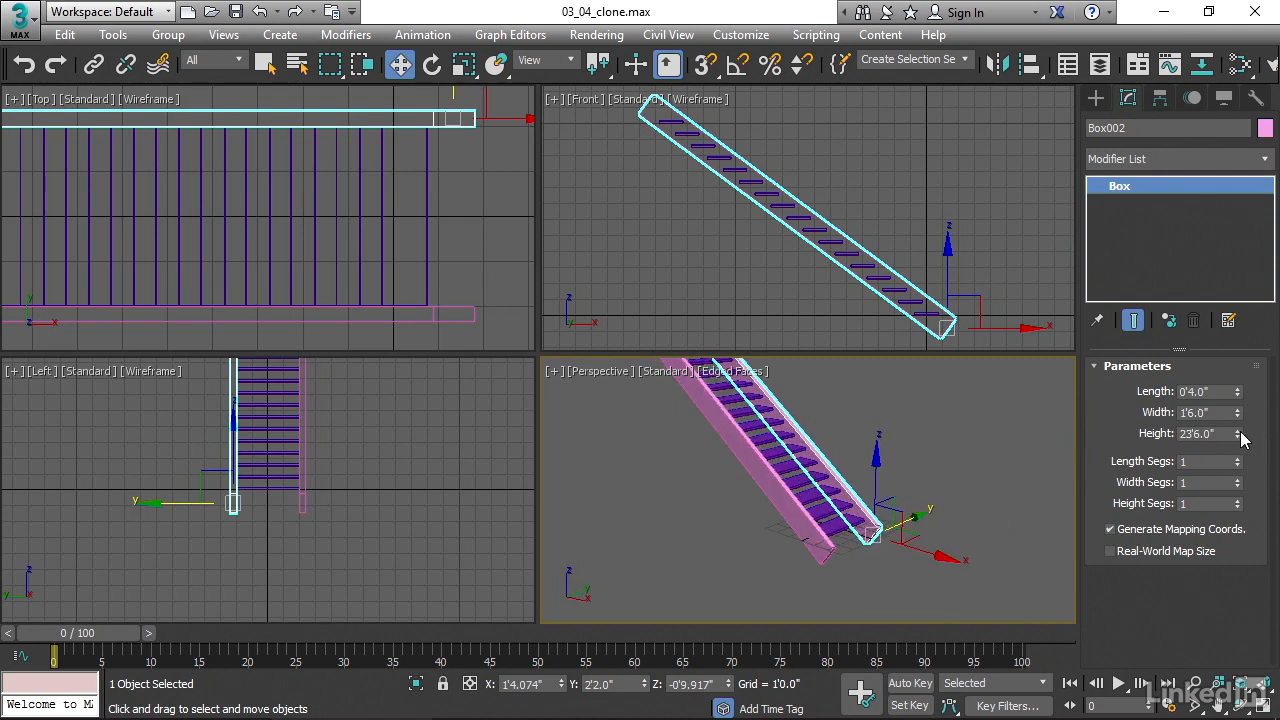
Step: Try changing the instanced side boards' length, cancel the change and clear the selection
drag(1237, 392, 1236, 551)
right_click(1236, 551)
click(958, 453)
alt+middle_drag(984, 468, 920, 466)
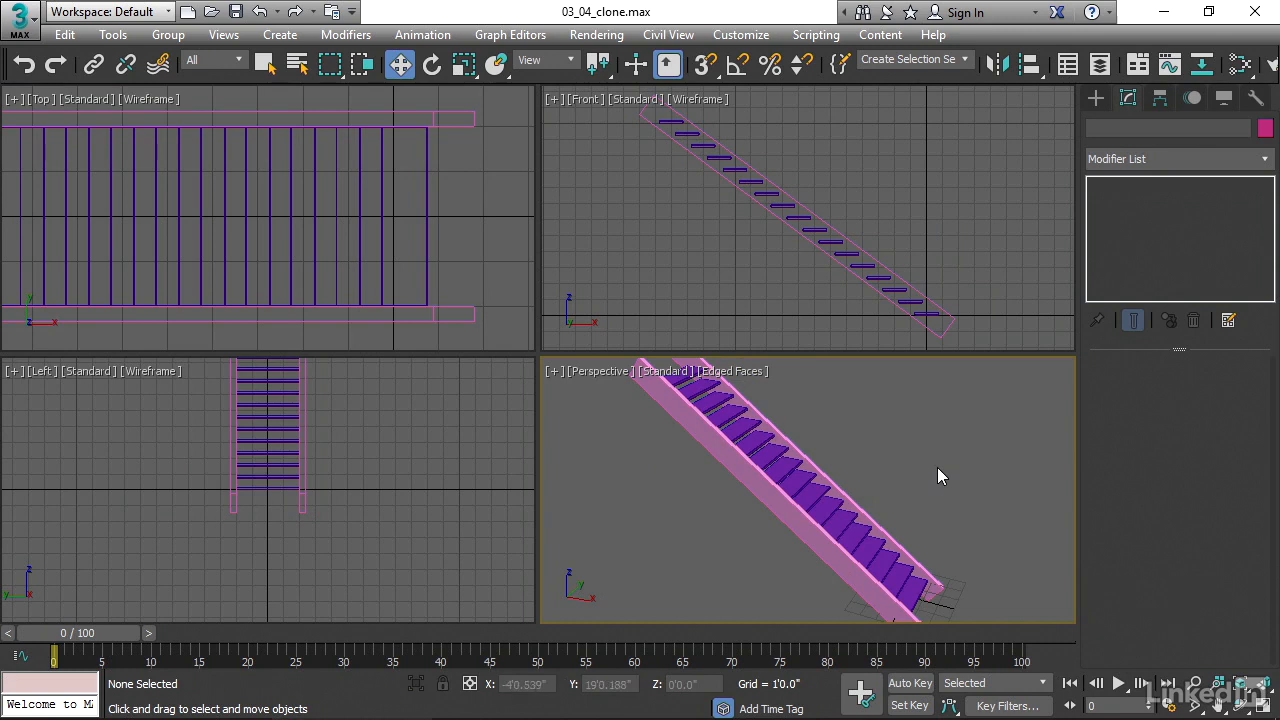